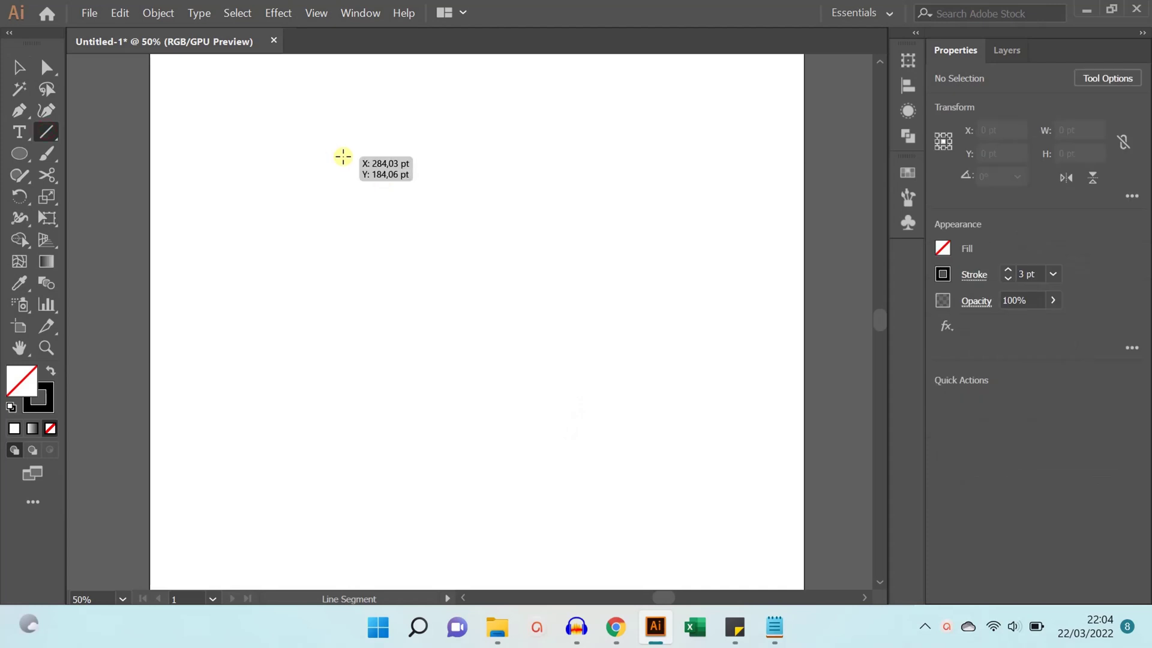
Draw a long straight horizontal line across the upper artboard and deselect it
{"action": "left_click_drag", "start_coordinate": [335, 158], "coordinate": [604, 157]}
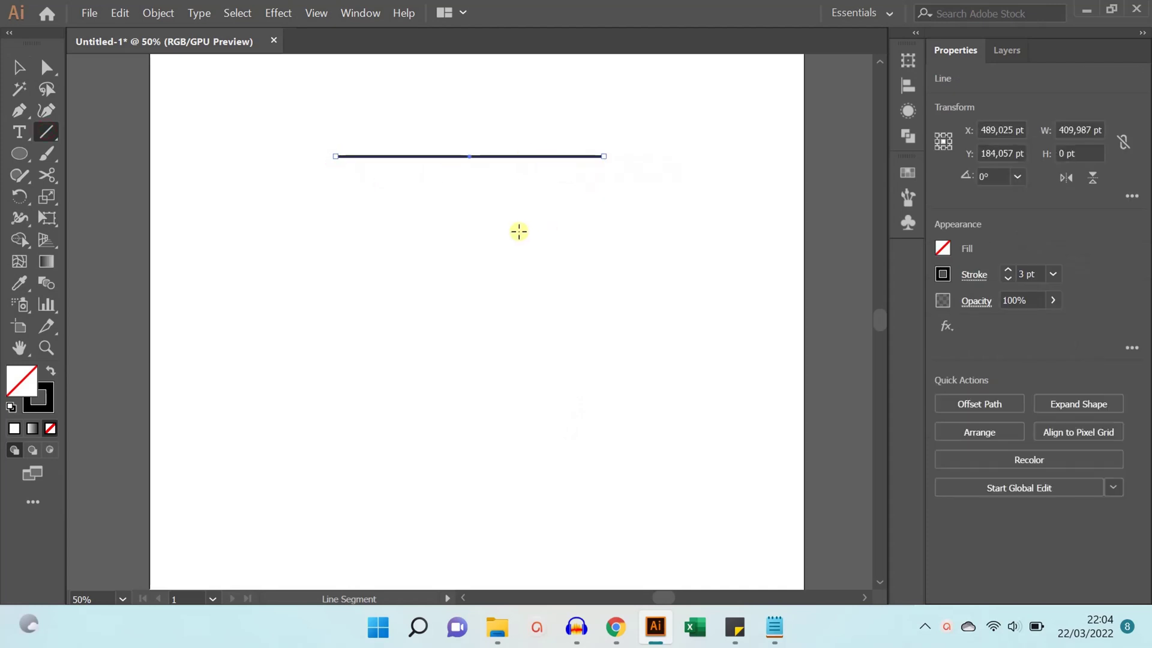
{"action": "key", "text": "v"}
{"action": "left_click", "coordinate": [520, 237]}
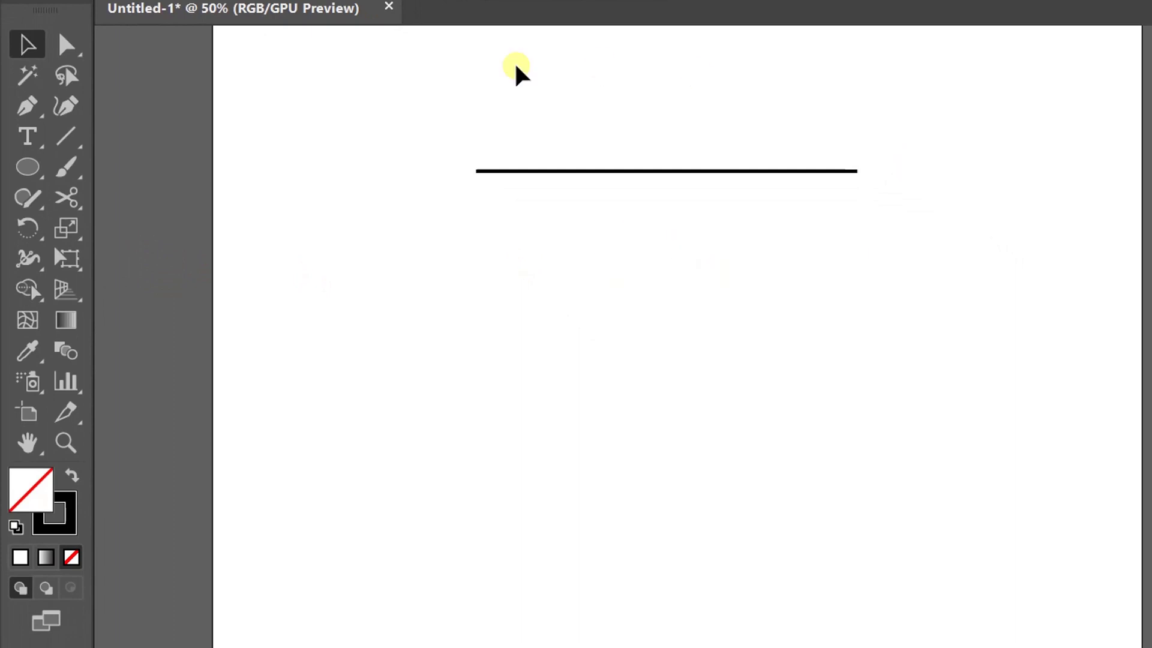
Cut the line with the Scissors at two points to isolate a middle piece
{"action": "left_click", "coordinate": [67, 199]}
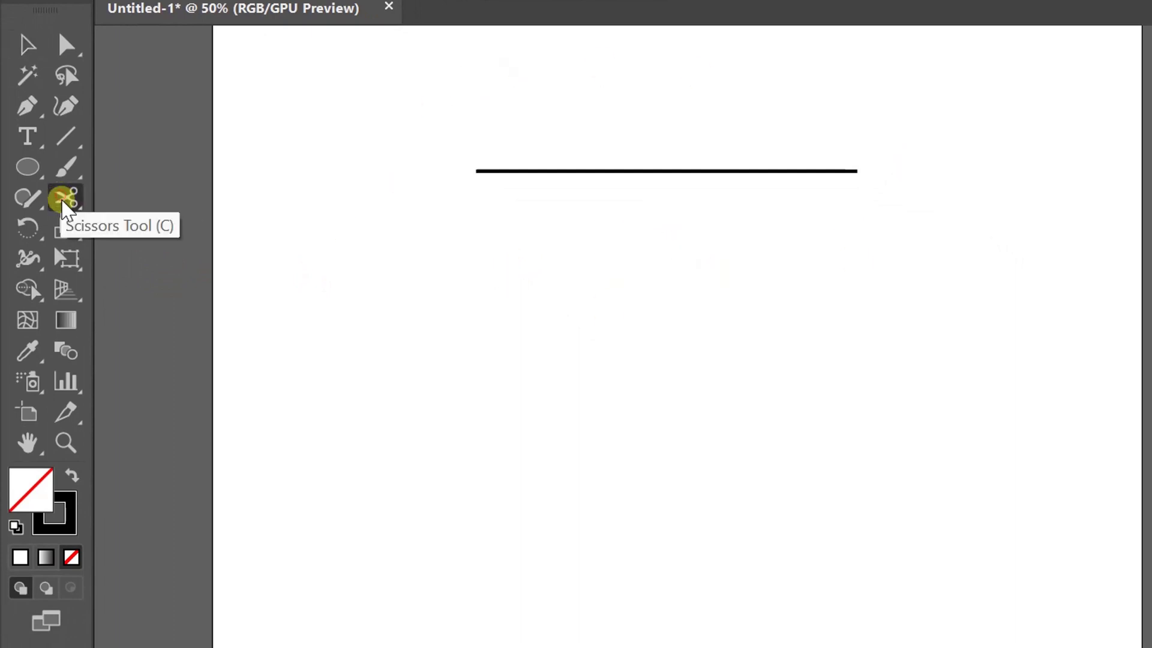
{"action": "left_click", "coordinate": [556, 171]}
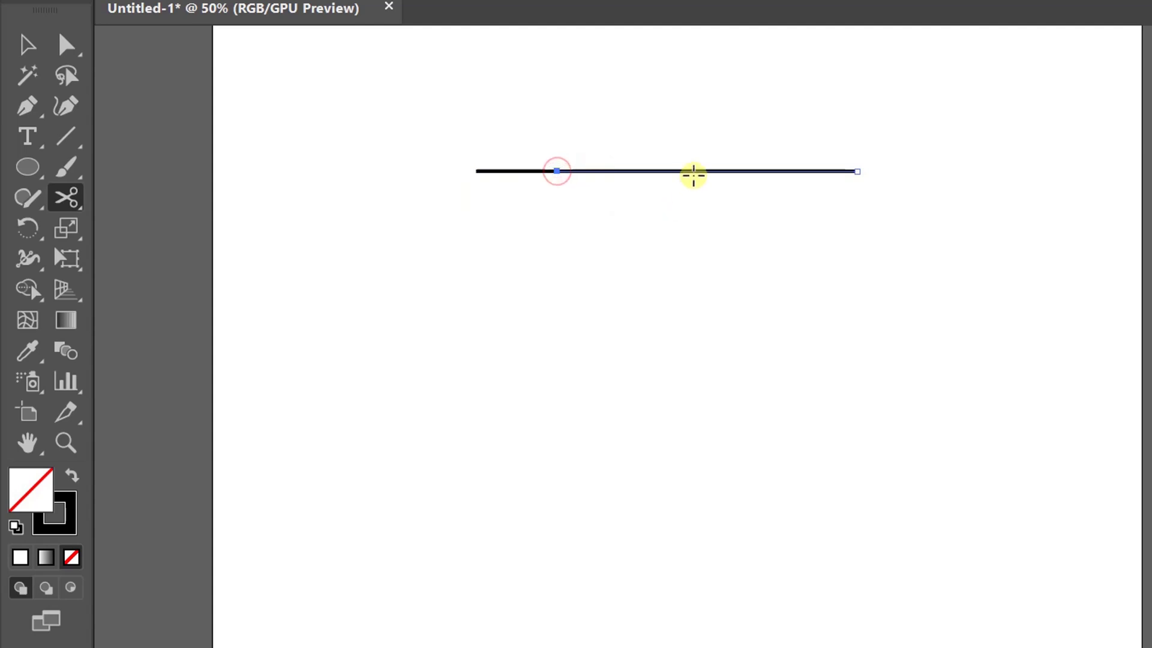
{"action": "left_click", "coordinate": [695, 171]}
Drag the middle line piece upward above the two outer pieces, then deselect
{"action": "key", "text": "v"}
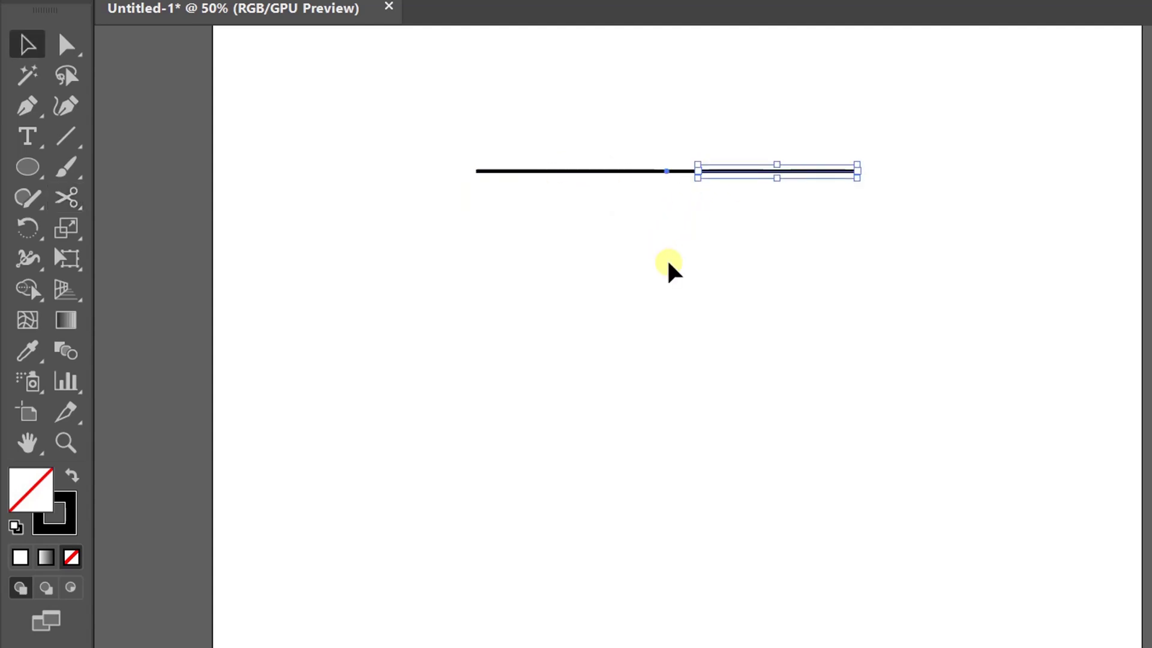
{"action": "left_click", "coordinate": [668, 262]}
{"action": "left_click", "coordinate": [643, 153]}
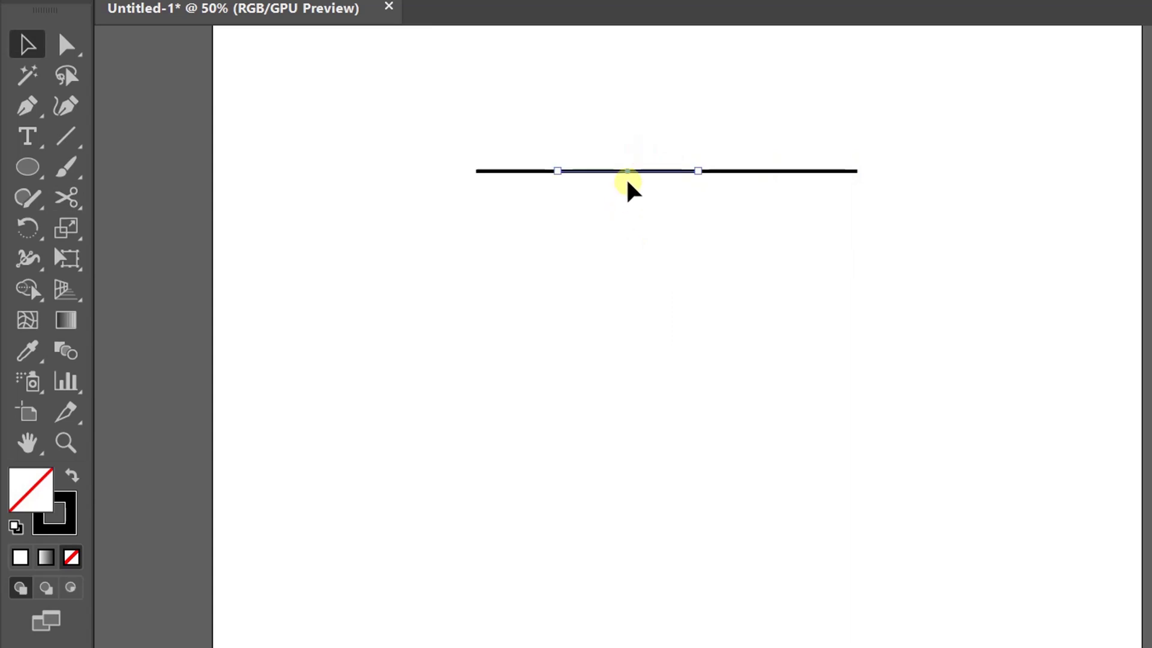
{"action": "left_click_drag", "start_coordinate": [628, 171], "coordinate": [635, 137]}
{"action": "left_click", "coordinate": [628, 232]}
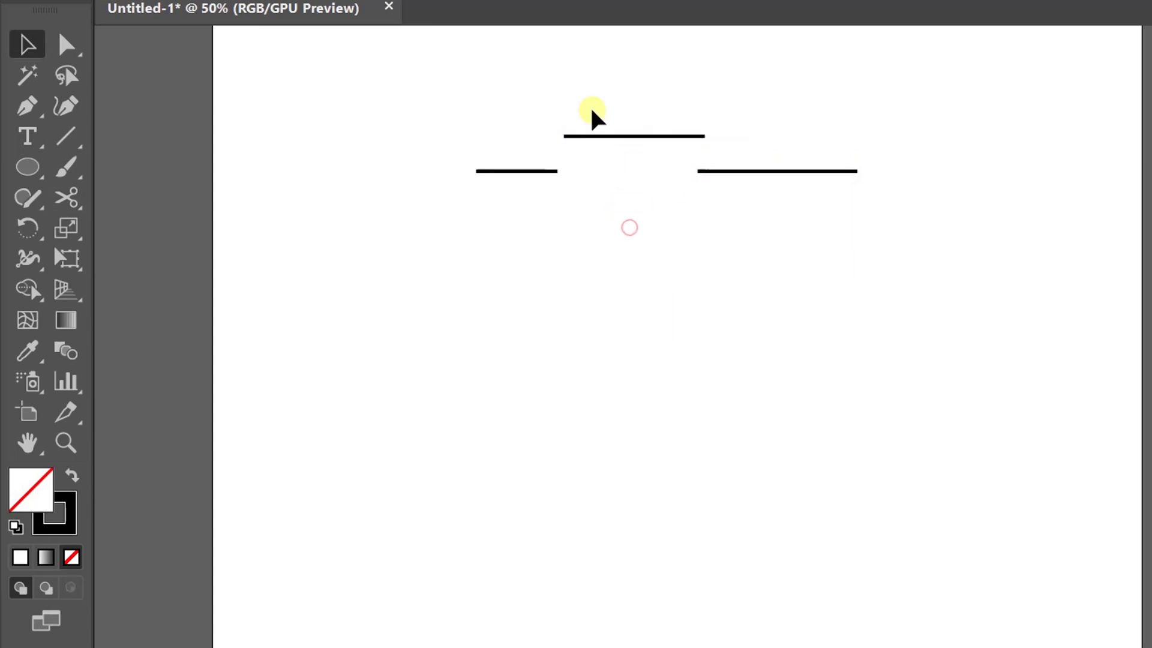
Draw a circle below the lines and cut it at its top and right points
{"action": "left_click", "coordinate": [25, 169]}
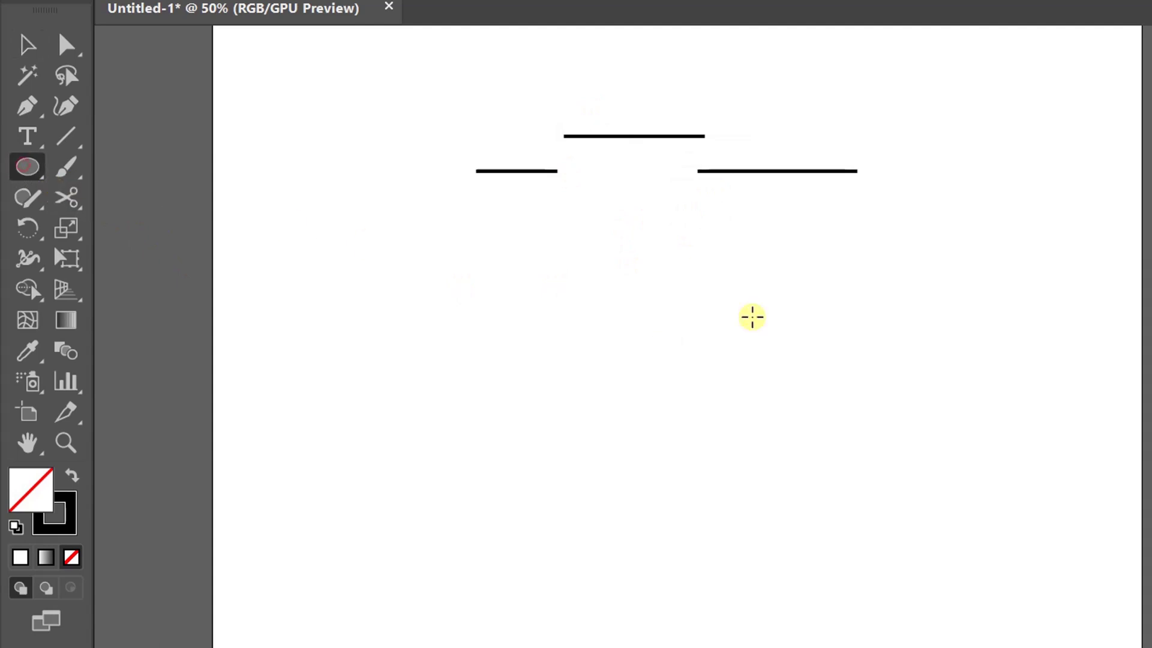
{"action": "left_click_drag", "start_coordinate": [643, 319], "coordinate": [794, 468]}
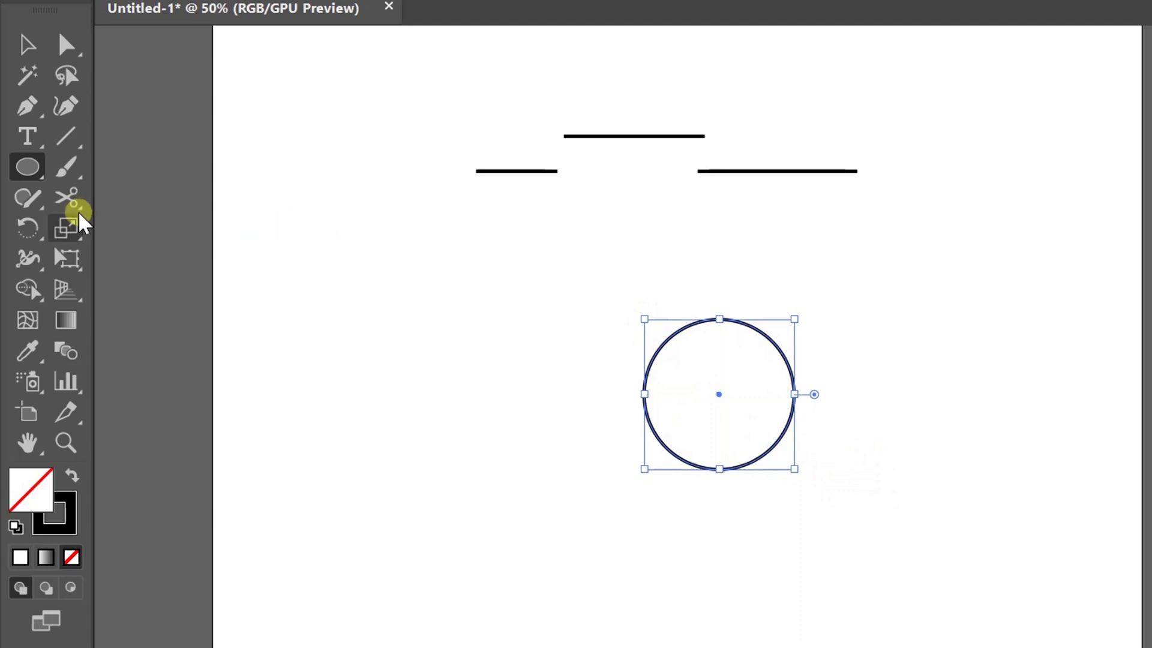
{"action": "left_click", "coordinate": [67, 199]}
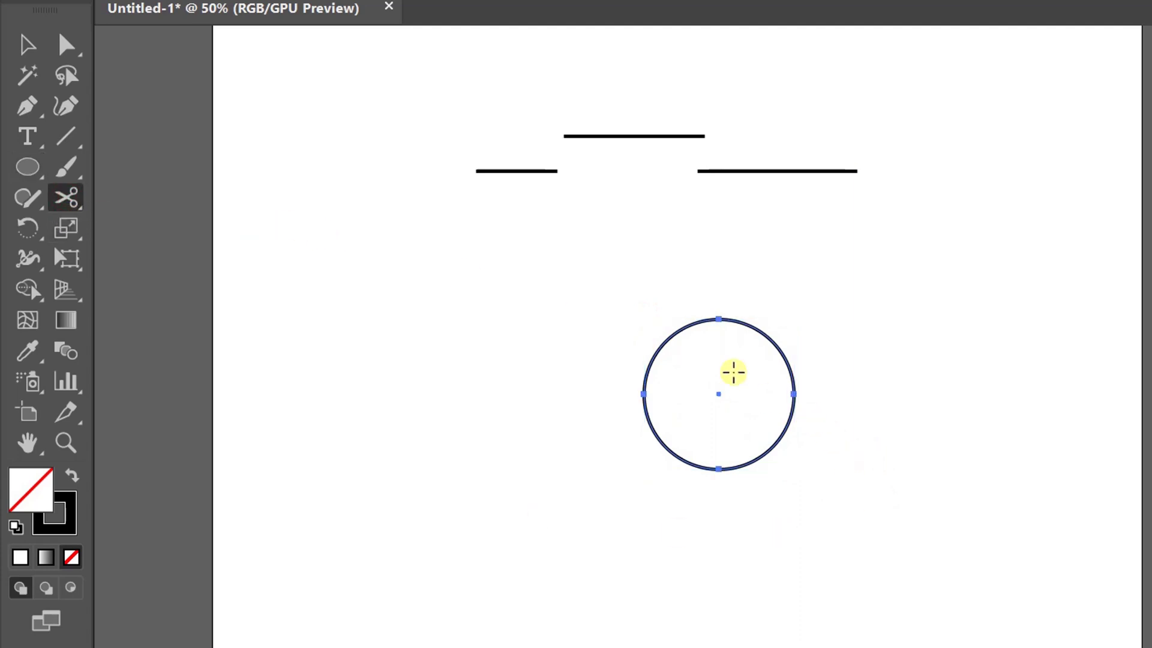
{"action": "left_click", "coordinate": [719, 319]}
{"action": "left_click", "coordinate": [795, 394]}
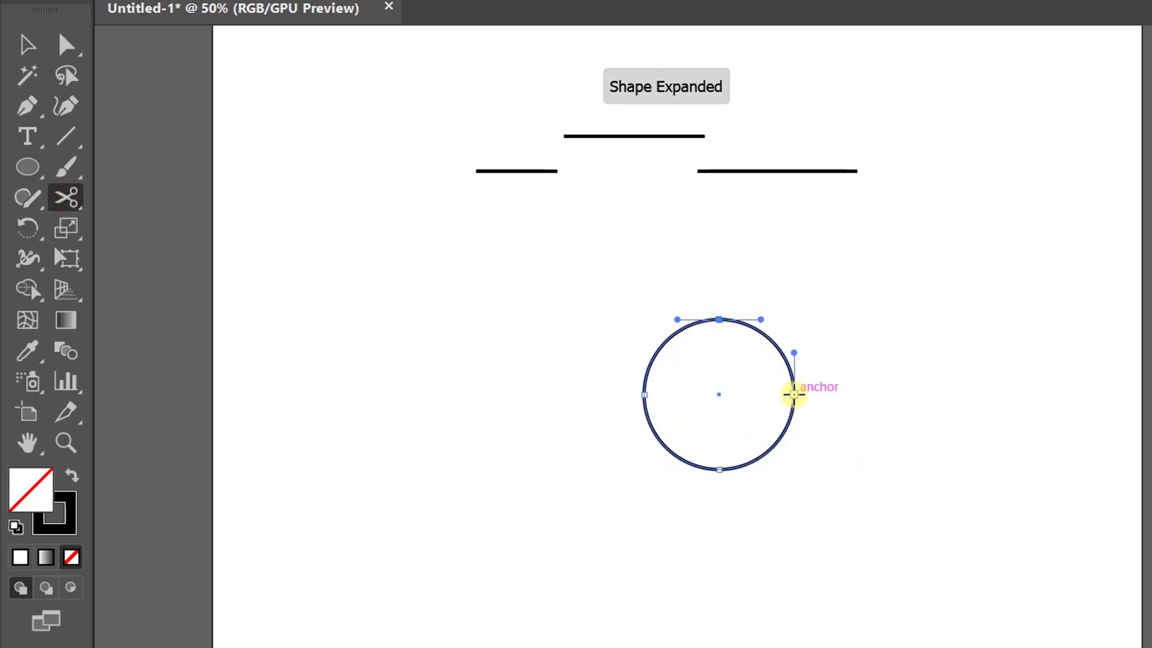
Drag the top-right quarter arc up and away from the circle, then deselect
{"action": "key", "text": "v"}
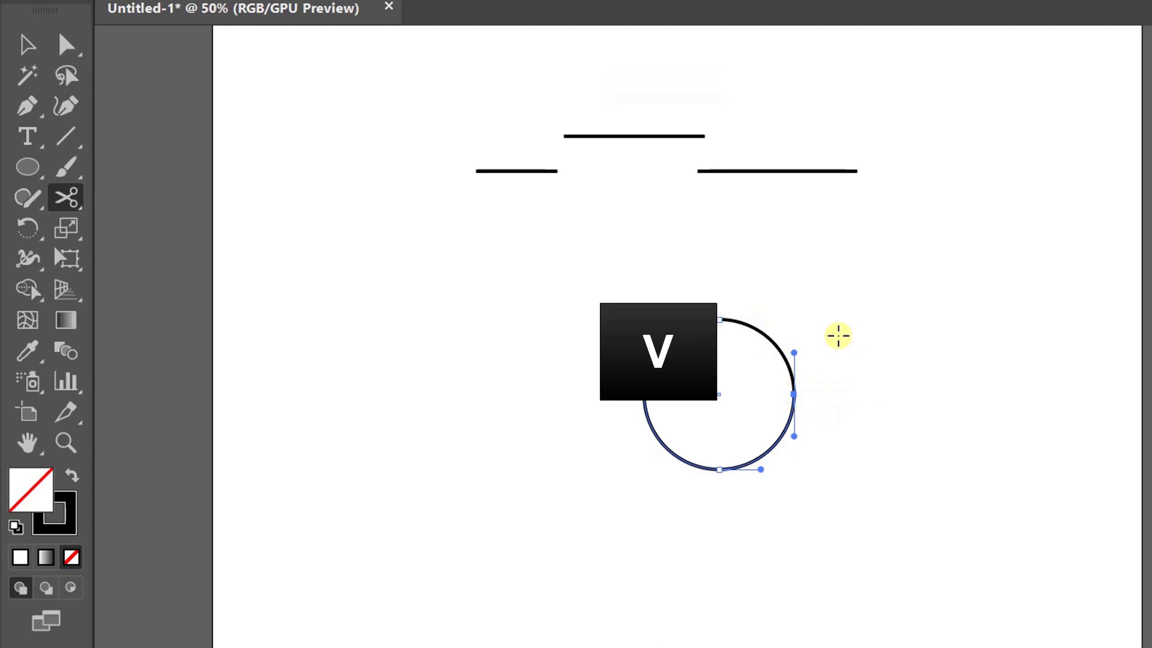
{"action": "left_click", "coordinate": [837, 342]}
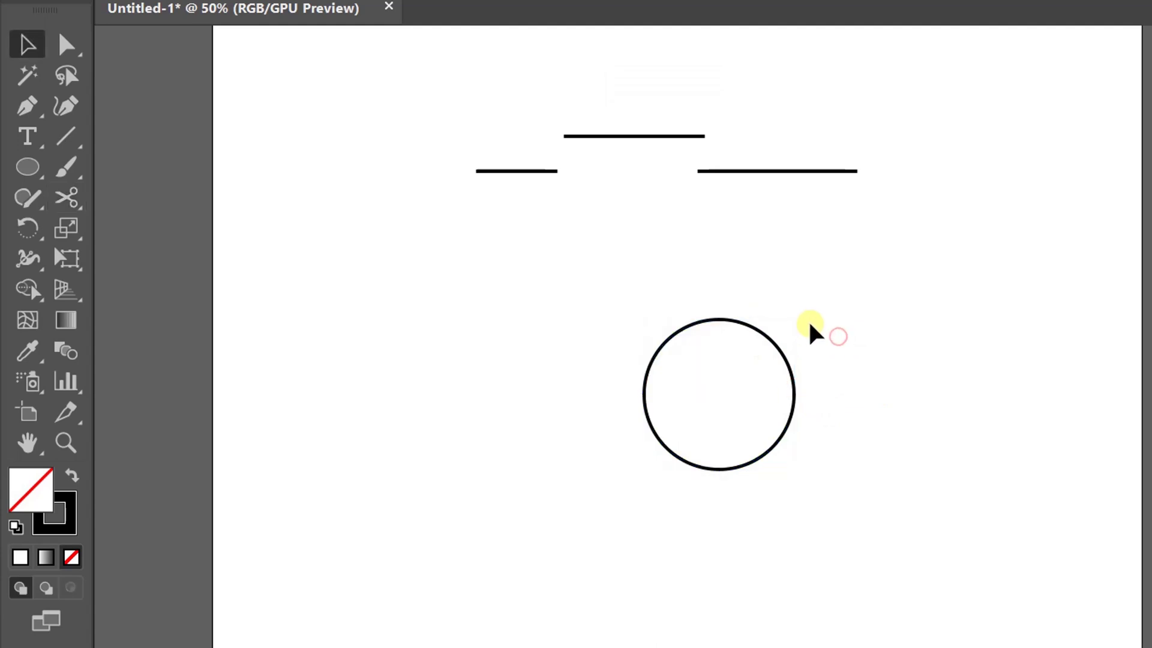
{"action": "left_click", "coordinate": [774, 346]}
{"action": "left_click_drag", "start_coordinate": [775, 350], "coordinate": [808, 320]}
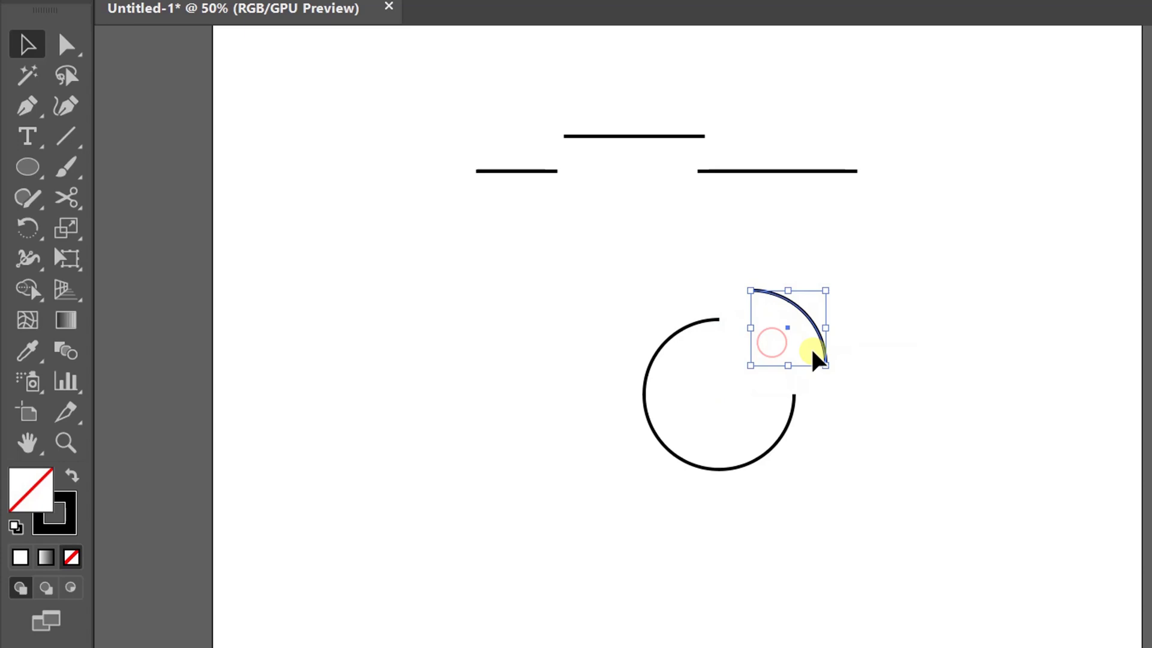
{"action": "left_click", "coordinate": [832, 400]}
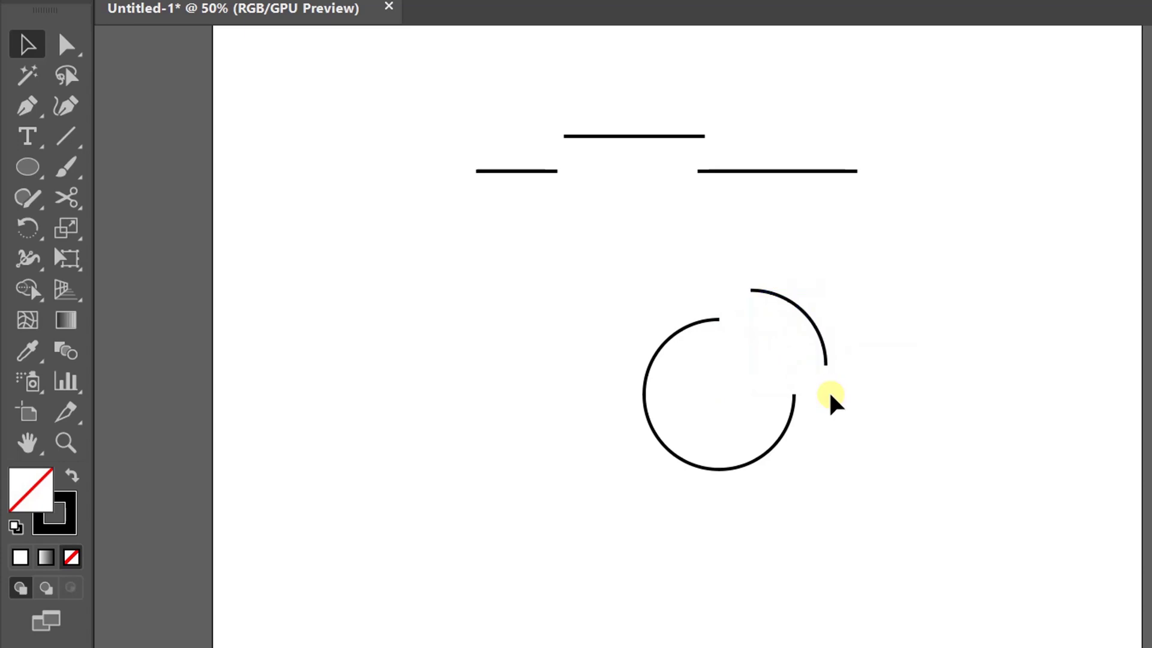